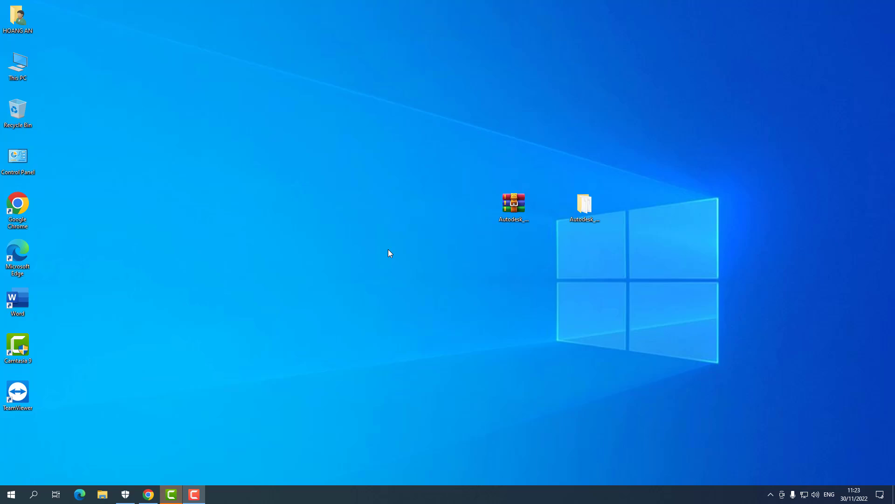
Step: Refresh the desktop and open the Autodesk_Maya_2022 folder
{"action": "right_click", "coordinate": [389, 250]}
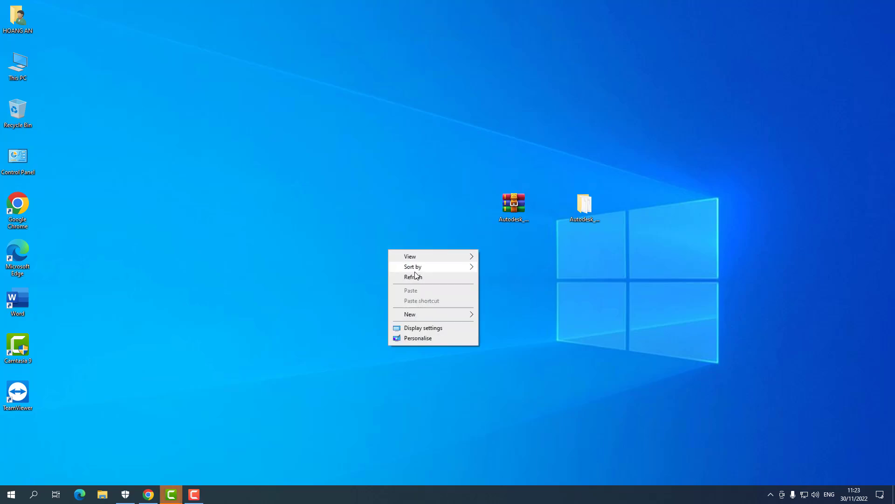
{"action": "left_click", "coordinate": [417, 275]}
{"action": "left_click", "coordinate": [587, 209]}
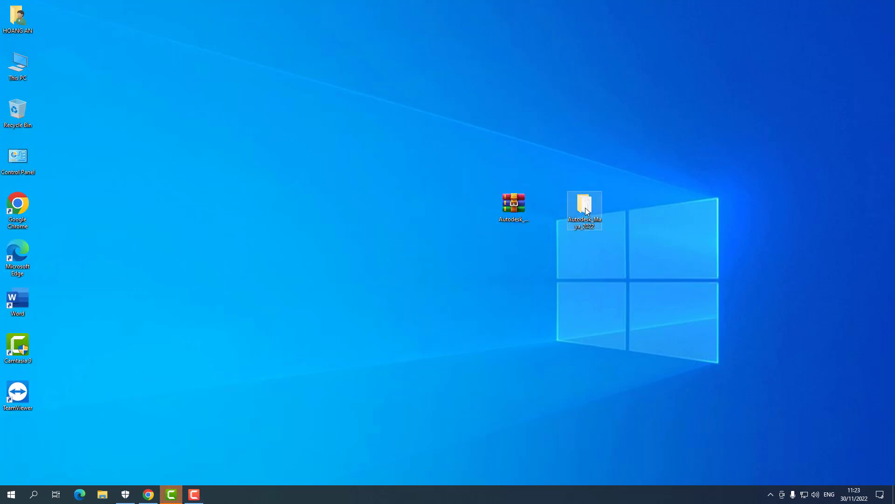
{"action": "double_click", "coordinate": [586, 210]}
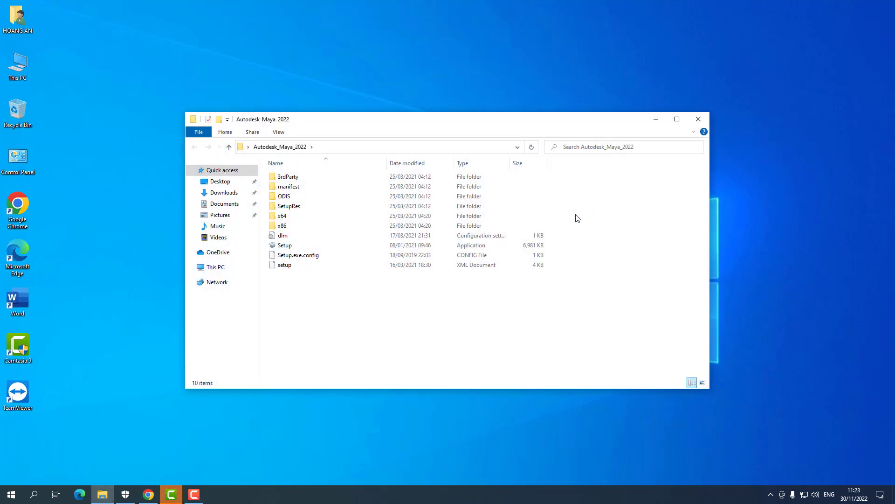
Step: Run Setup as administrator and close the Autodesk_Maya_2022 folder window
{"action": "left_click", "coordinate": [286, 248]}
{"action": "right_click", "coordinate": [285, 247]}
{"action": "left_click", "coordinate": [308, 266]}
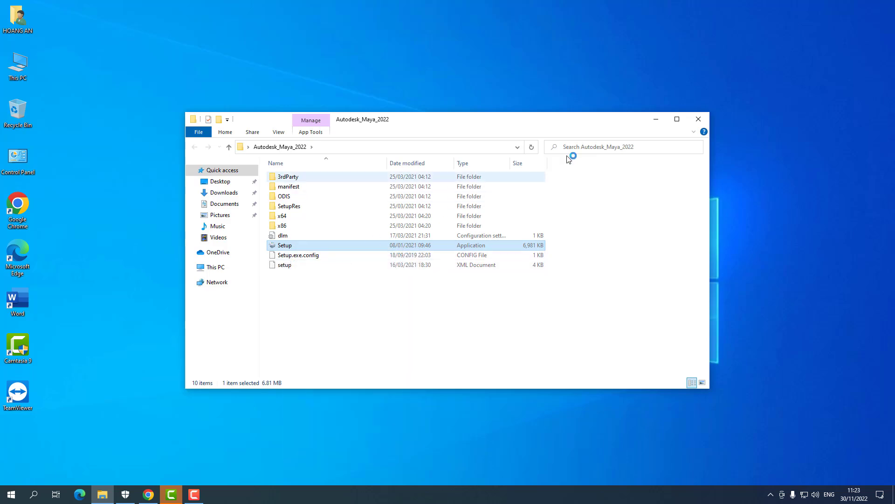
{"action": "left_click", "coordinate": [698, 121]}
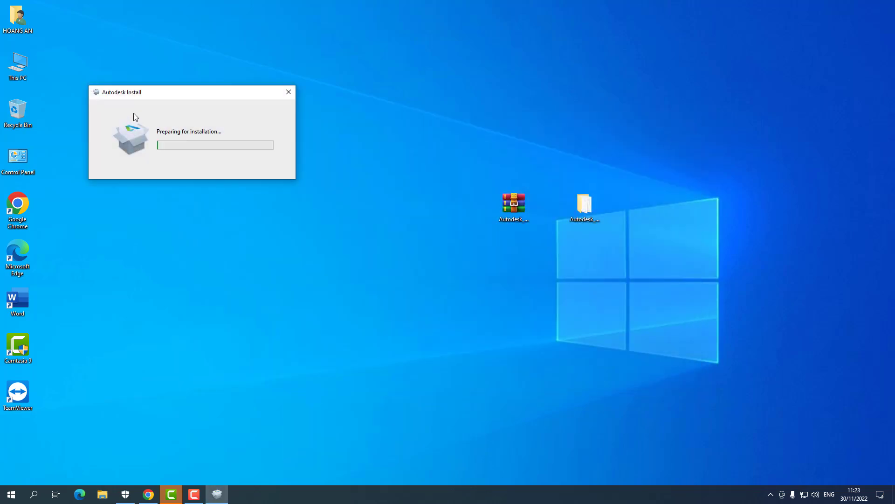
Step: Agree to the Terms of Use and continue to the C:\Program Files\Autodesk install location page
{"action": "right_click", "coordinate": [312, 100]}
{"action": "left_click", "coordinate": [345, 127]}
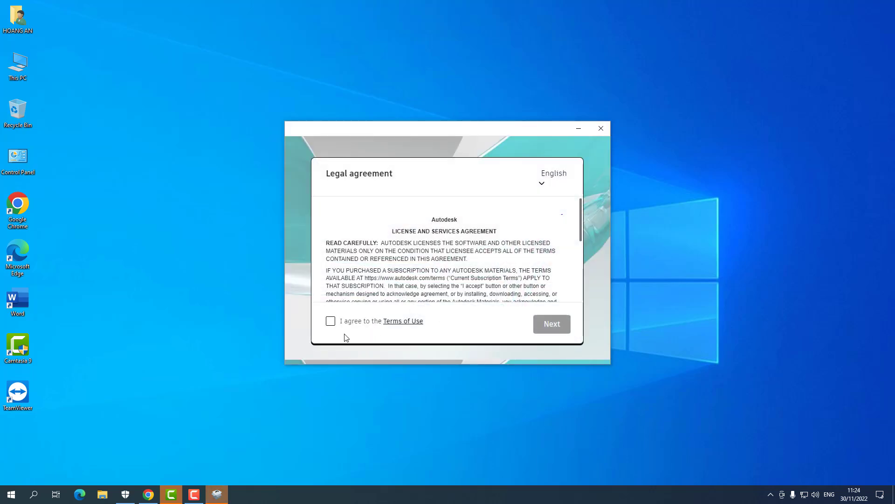
{"action": "left_click", "coordinate": [330, 323]}
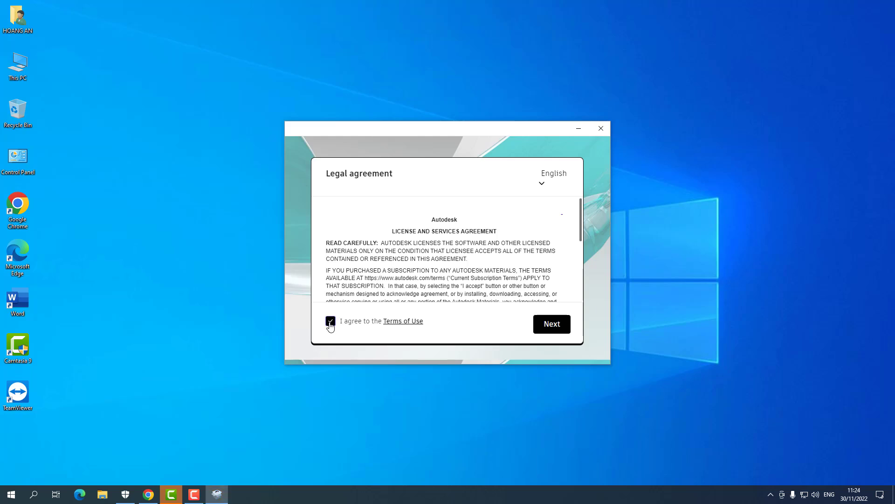
{"action": "left_click", "coordinate": [553, 329]}
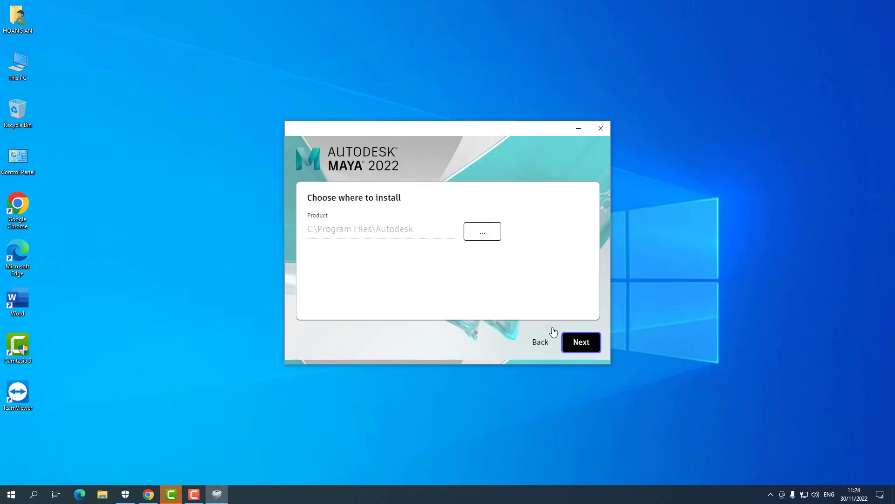
Step: Keep C:\Program Files\Autodesk as the location and install Maya with all six components
{"action": "left_click", "coordinate": [584, 346]}
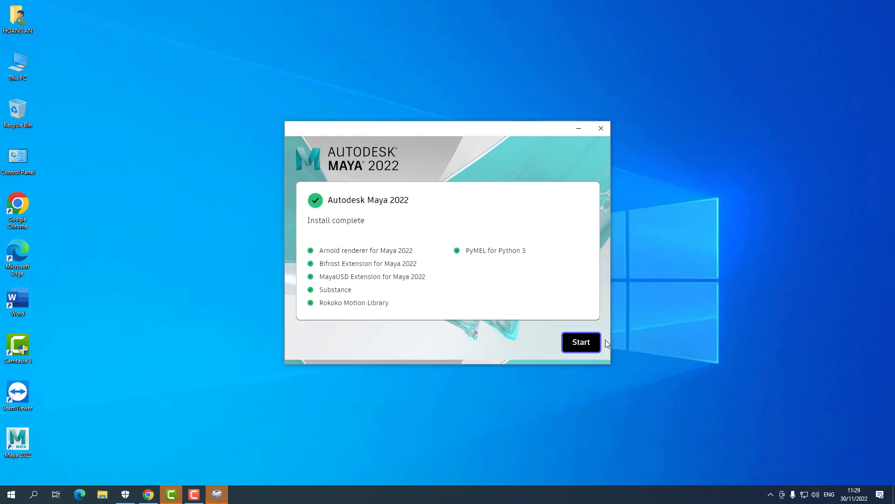
Step: Start Maya from the finished installer and accept the Privacy Settings while it loads
{"action": "left_click", "coordinate": [582, 347]}
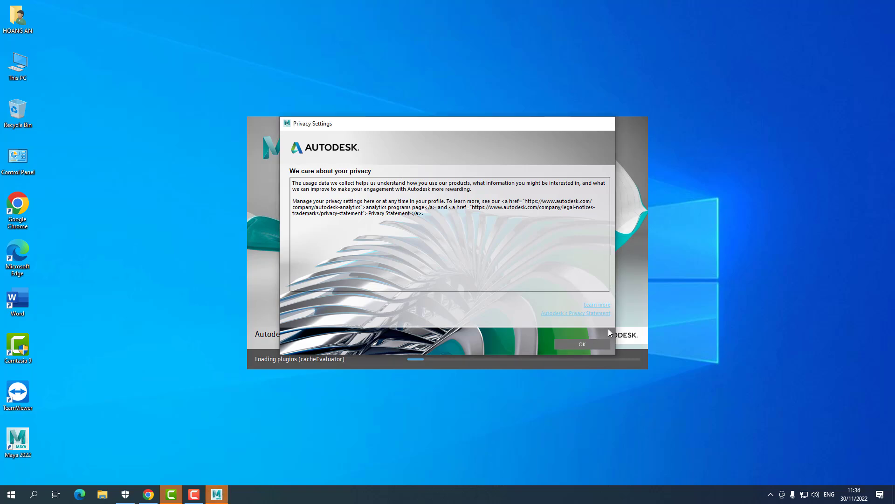
{"action": "left_click", "coordinate": [607, 344]}
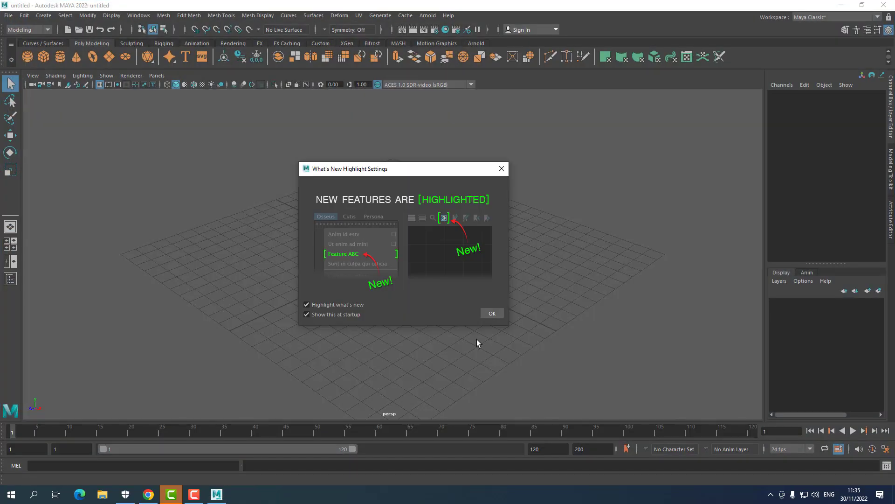
Step: Dismiss the What's New notice, restore and reposition the Maya window, then close Maya
{"action": "left_click", "coordinate": [496, 316]}
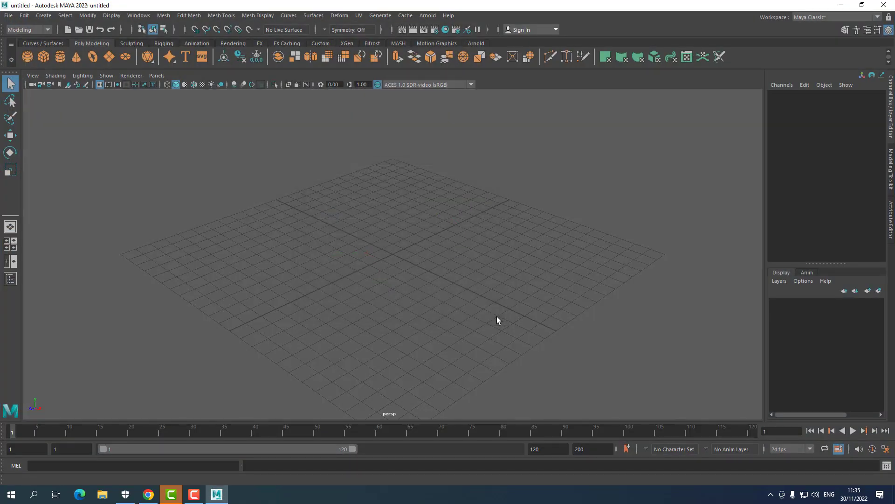
{"action": "left_click", "coordinate": [861, 6]}
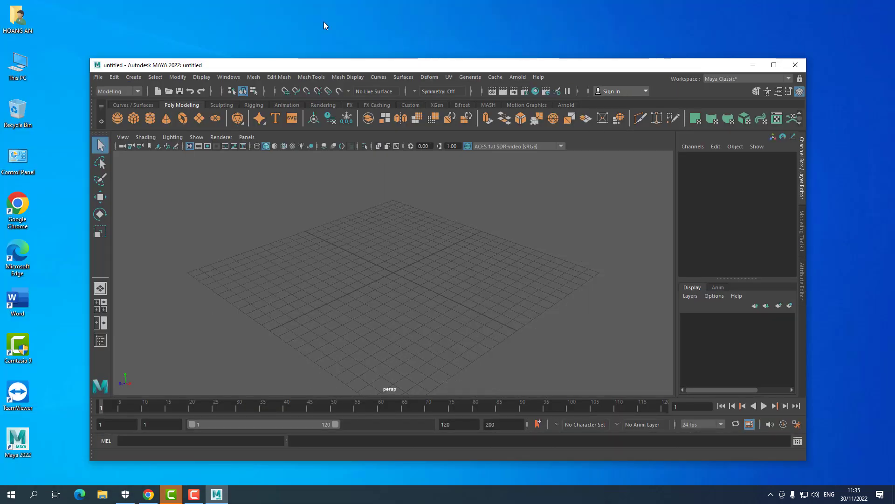
{"action": "right_click", "coordinate": [385, 33]}
{"action": "left_click", "coordinate": [427, 64]}
{"action": "left_click_drag", "start_coordinate": [428, 67], "coordinate": [406, 25]}
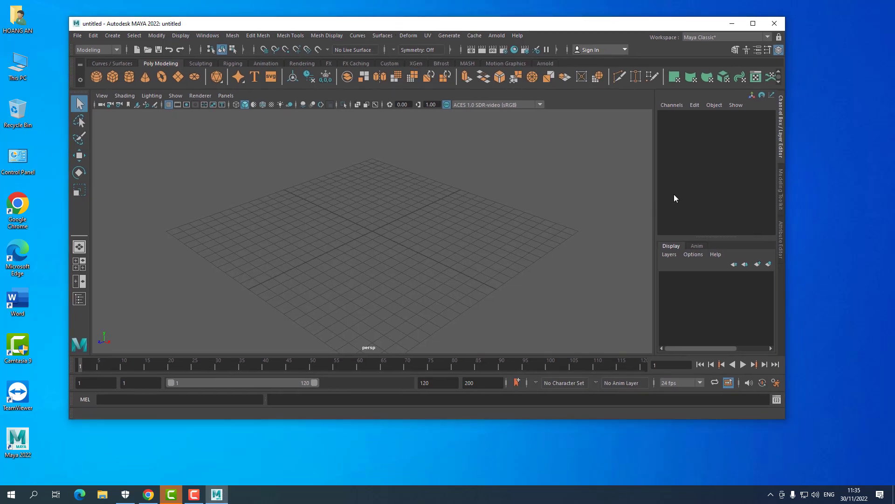
{"action": "left_click", "coordinate": [775, 26]}
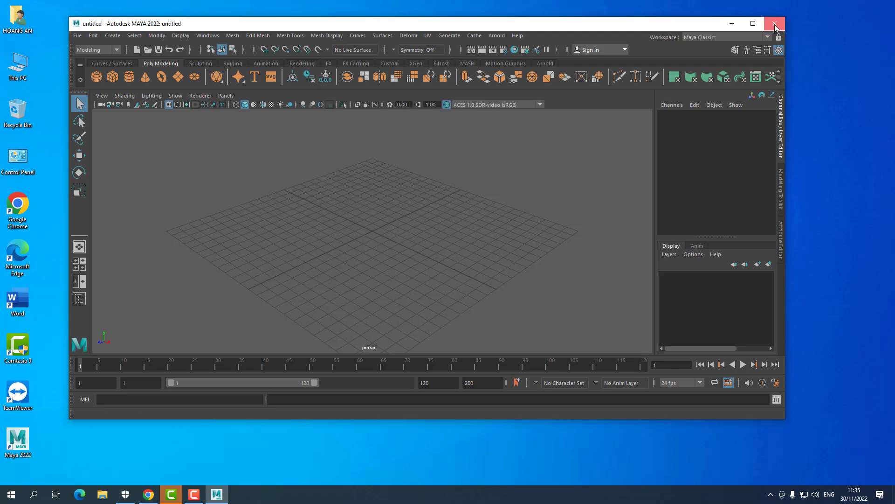